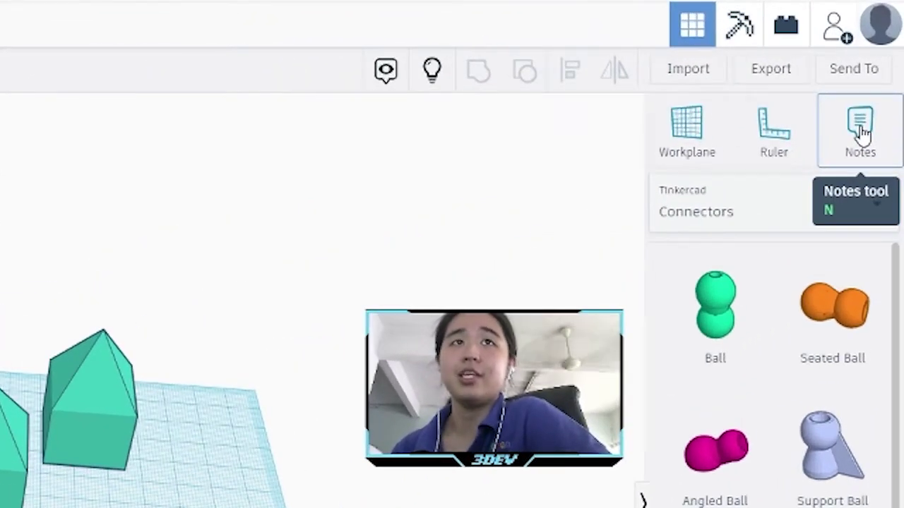
- Add a note reading "this is a house" to the front roof face of the nearest house
click(860, 131)
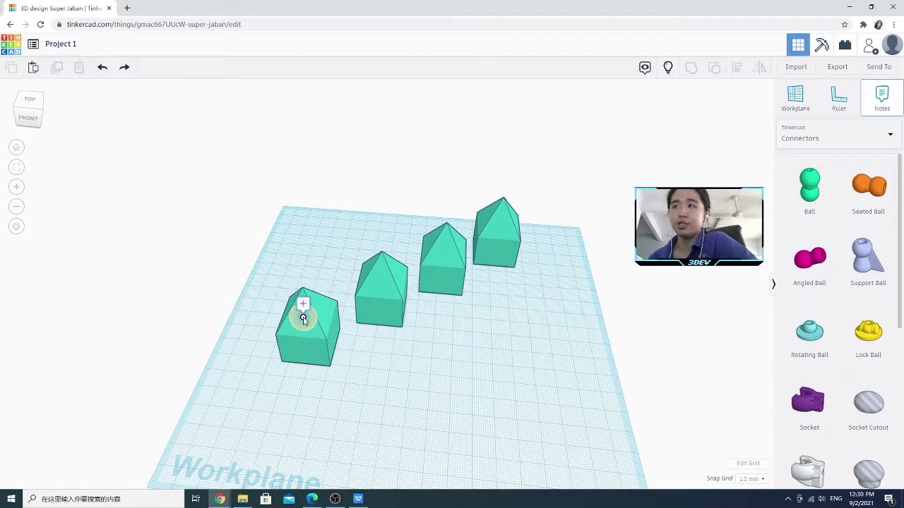
click(303, 319)
click(297, 299)
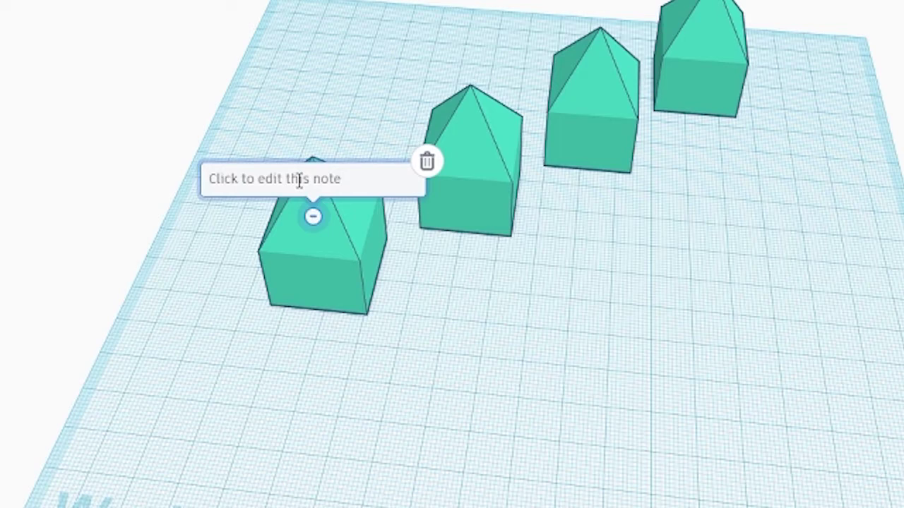
text(this is a hous)
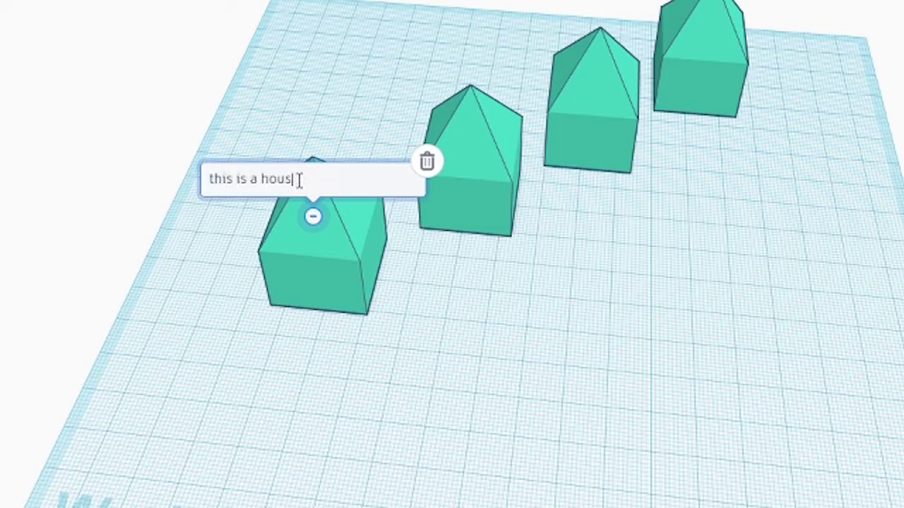
text(e)
key(Return)
key(BackSpace)
click(612, 437)
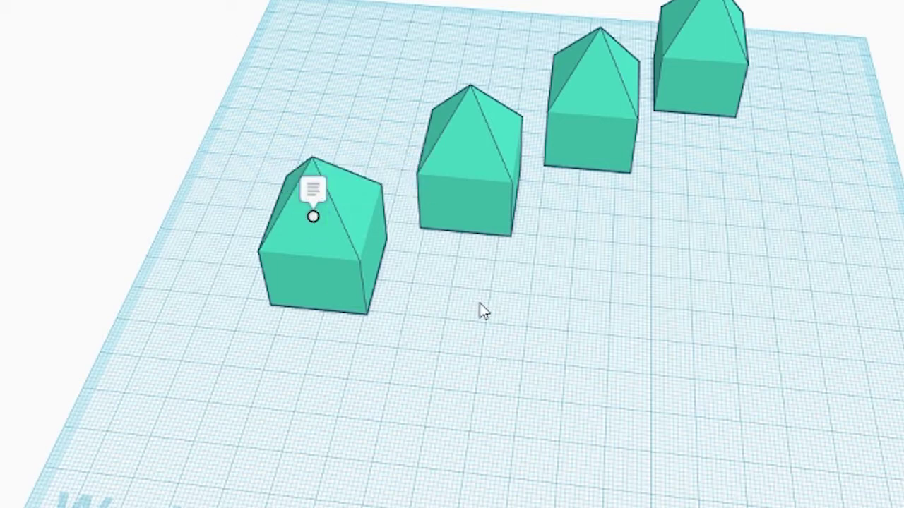
- Delete the note on the nearest house and undo the deletion
mouse_move(318, 211)
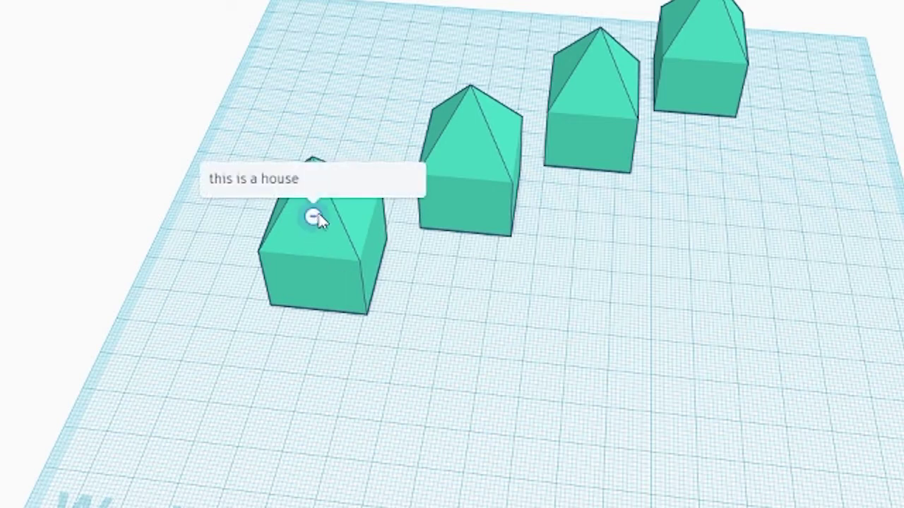
click(399, 178)
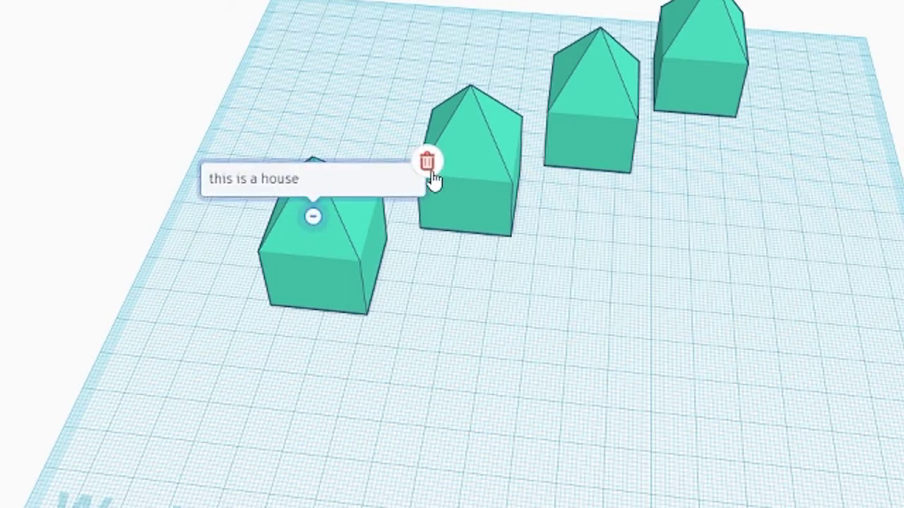
click(429, 170)
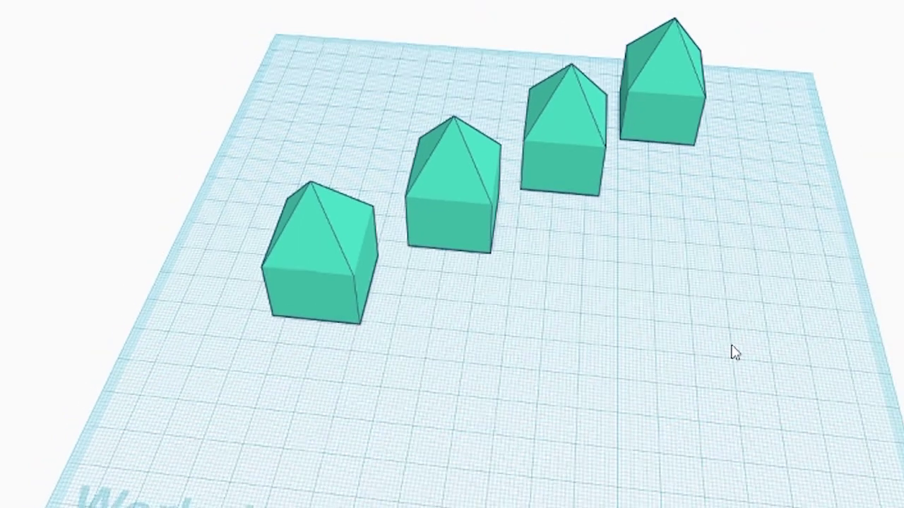
key(ctrl+z)
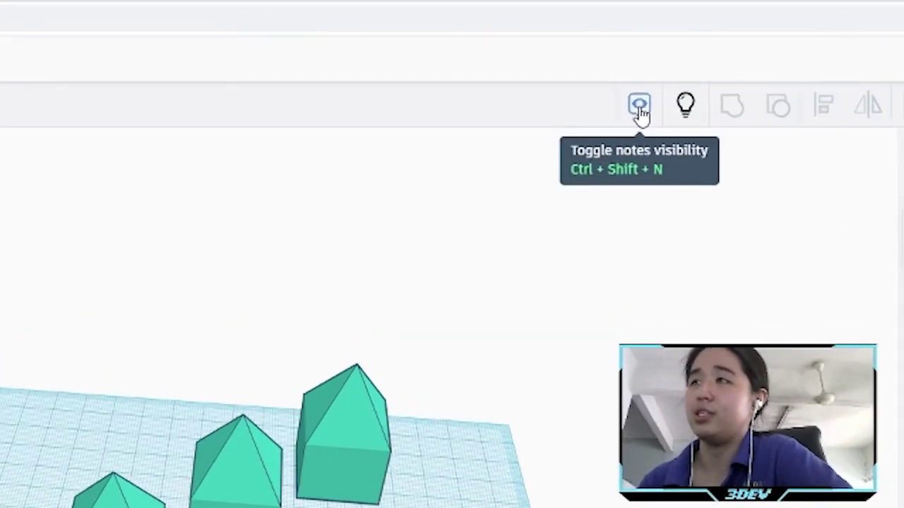
- Toggle the visibility of notes off and on, leaving them hidden
click(639, 109)
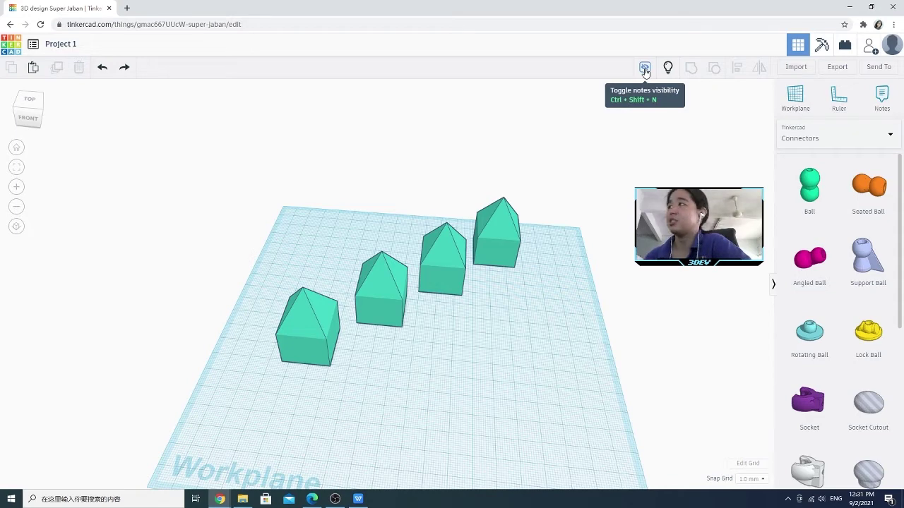
click(644, 70)
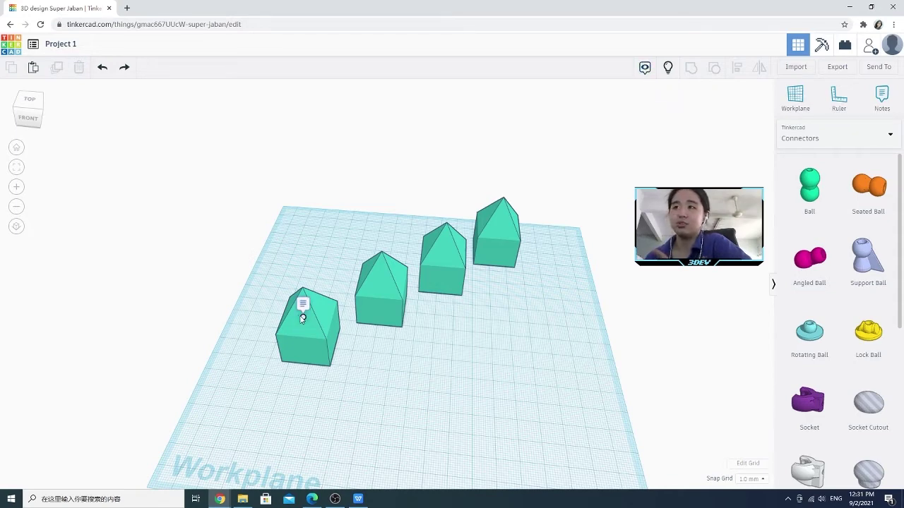
click(645, 68)
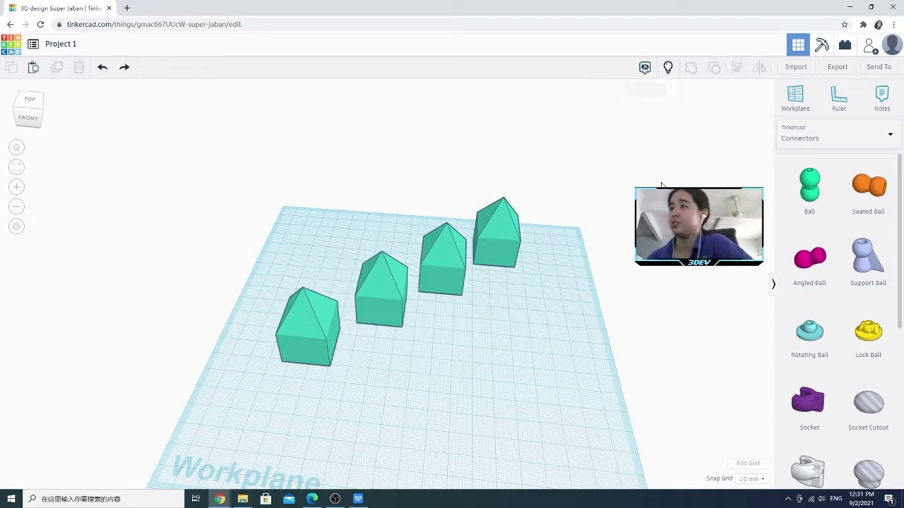
- Place a new workplane on the sloped side face of the nearest house's roof
mouse_move(594, 304)
right_down()
mouse_move(624, 305)
mouse_move(600, 311)
right_up()
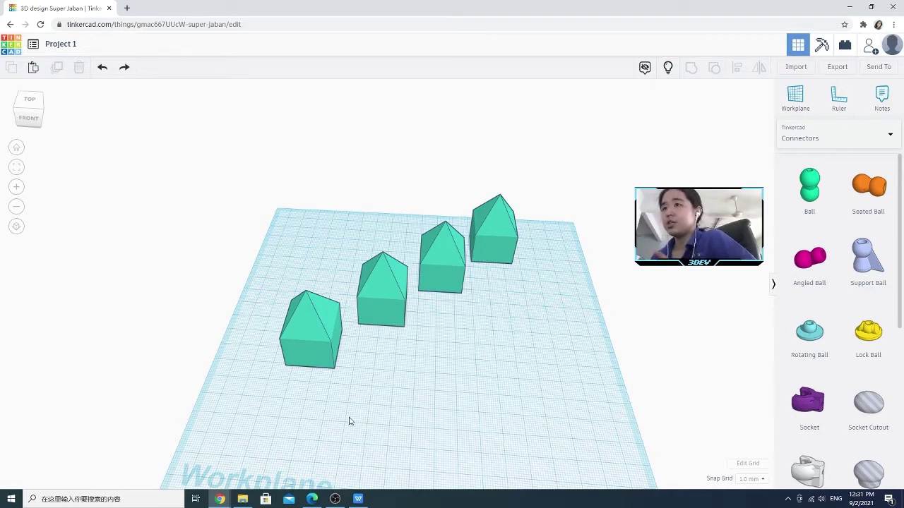
scroll(349, 421, down, 3)
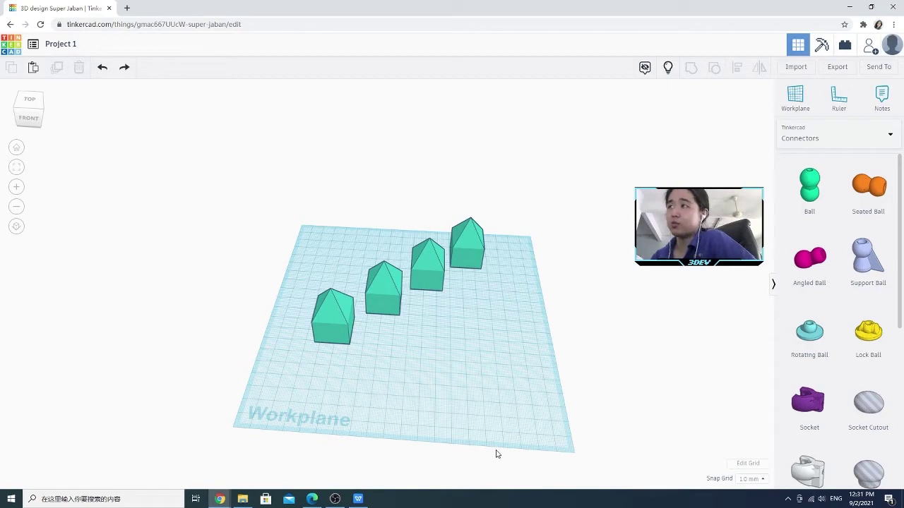
scroll(396, 420, up, 3)
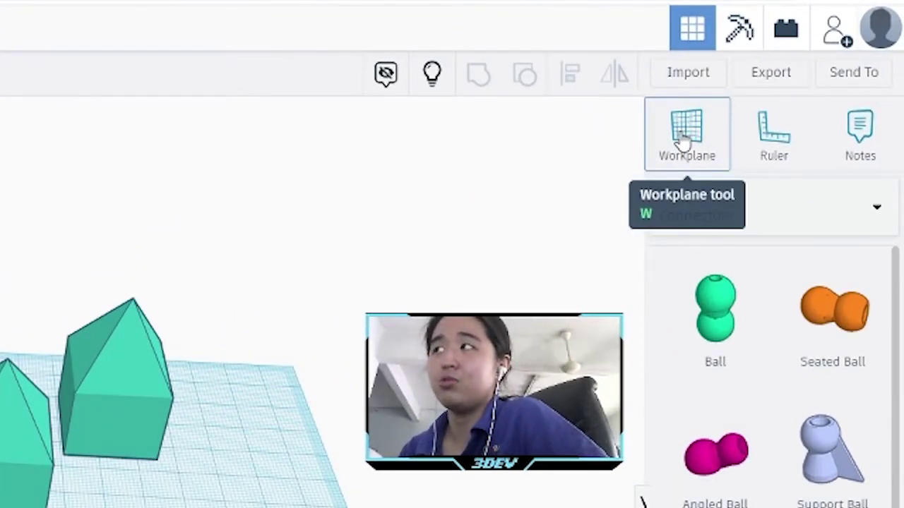
click(683, 141)
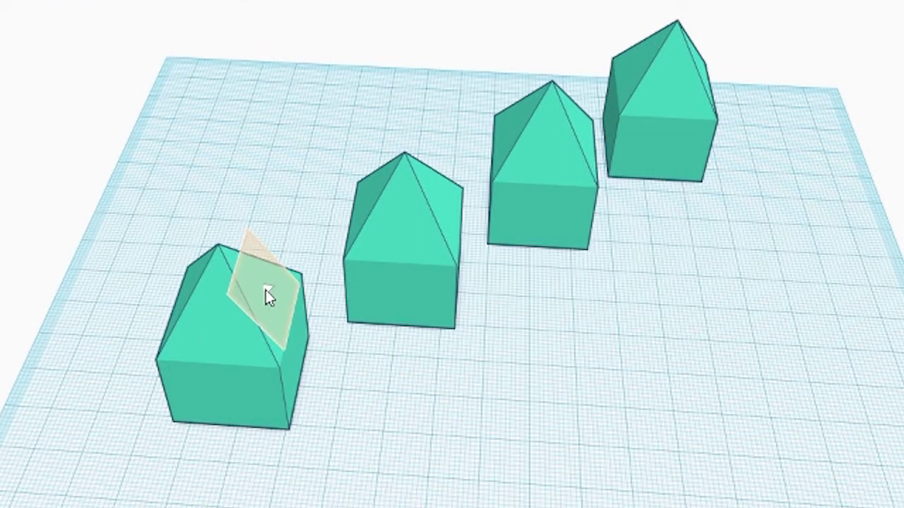
click(266, 289)
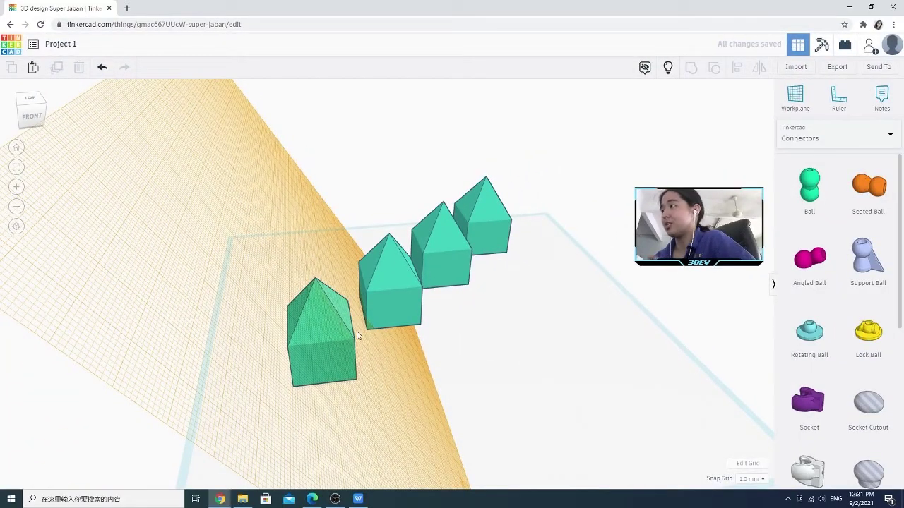
- Switch the shape library to Basic Shapes and place a solid cylinder on the tilted roof workplane
click(839, 137)
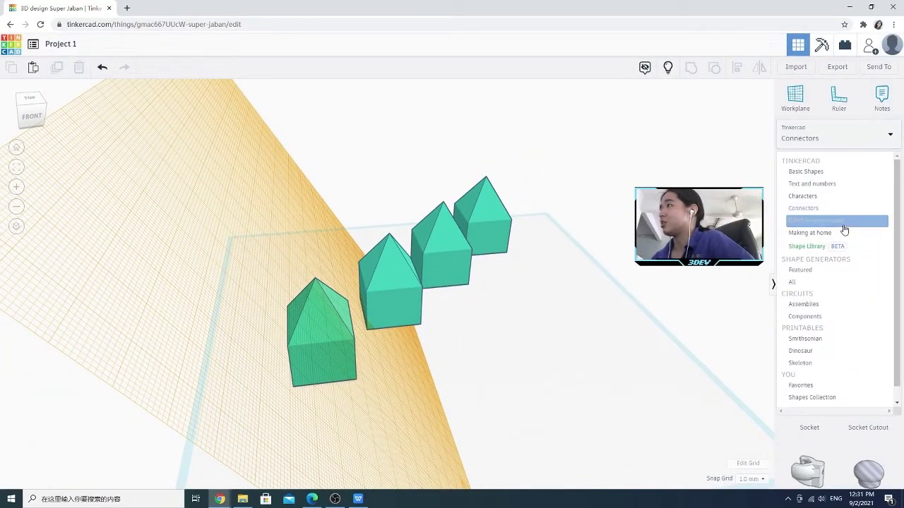
click(839, 173)
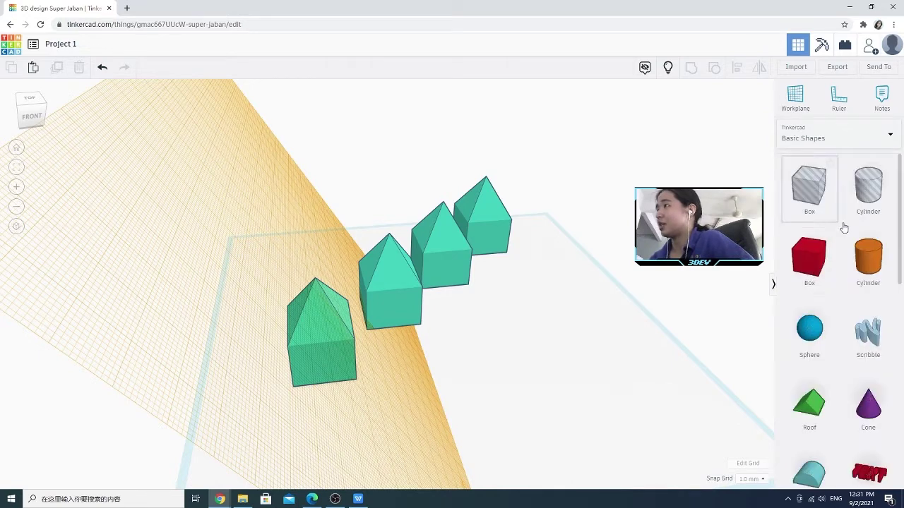
click(842, 271)
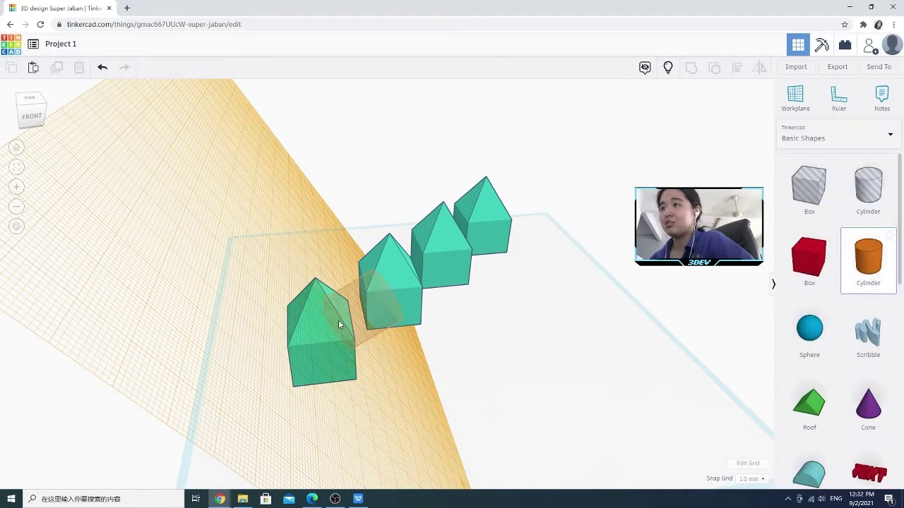
drag(348, 307, 340, 308)
mouse_move(387, 256)
mouse_down()
mouse_move(370, 249)
mouse_move(392, 261)
mouse_up()
click(354, 290)
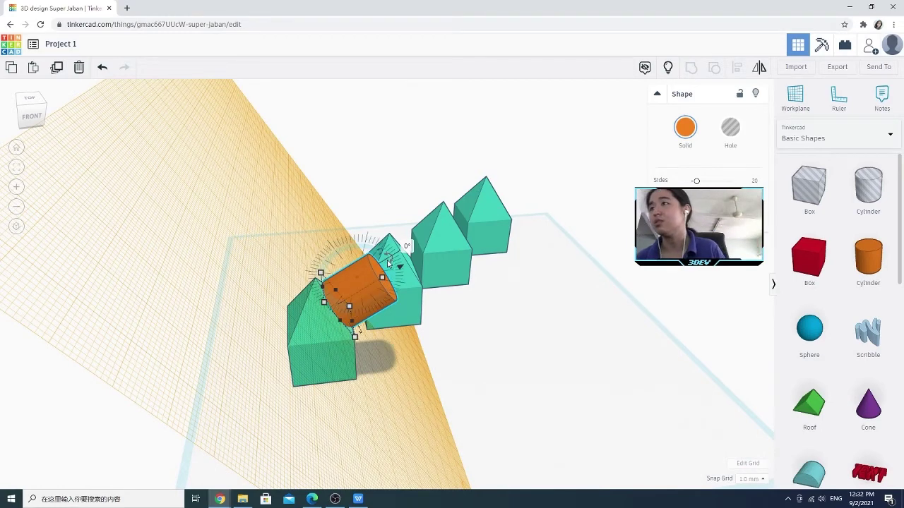
- Try rotating the cylinder upright and shrinking it on the roof, and undo those changes
click(394, 259)
drag(394, 260, 375, 247)
scroll(376, 286, up, 5)
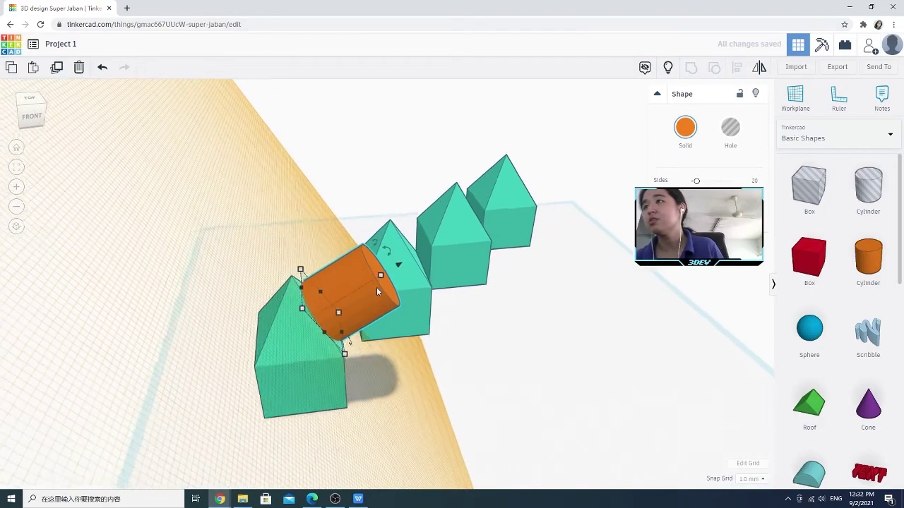
drag(376, 216, 291, 165)
drag(337, 252, 307, 249)
drag(365, 216, 281, 282)
drag(250, 307, 281, 300)
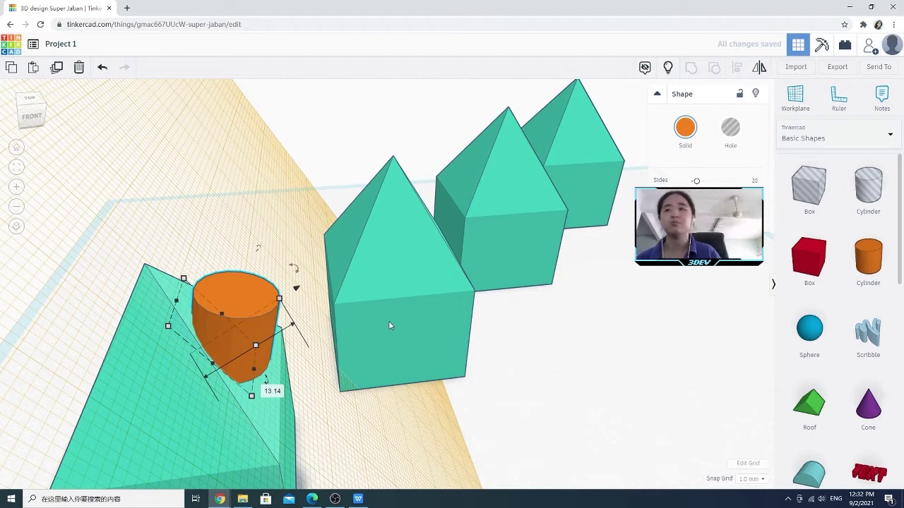
key(ctrl+z)
key(ctrl+z)
key(ctrl+z)
key(ctrl+z)
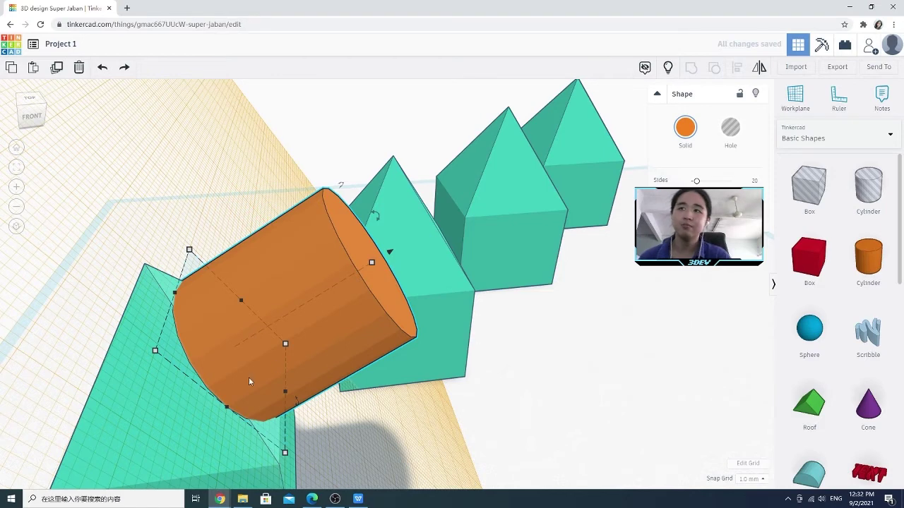
- Narrow the cylinder and shift it about 4 mm along both directions of the sloped roof face
drag(259, 329, 288, 320)
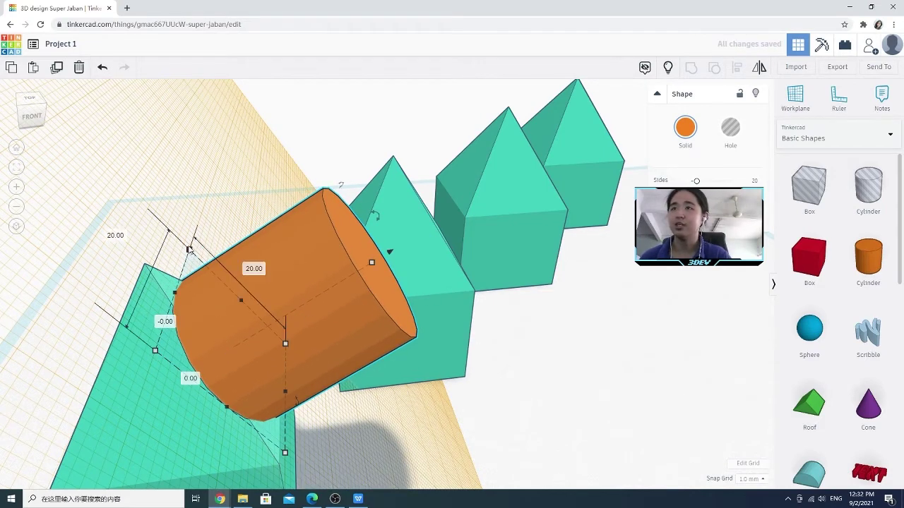
drag(233, 332, 274, 324)
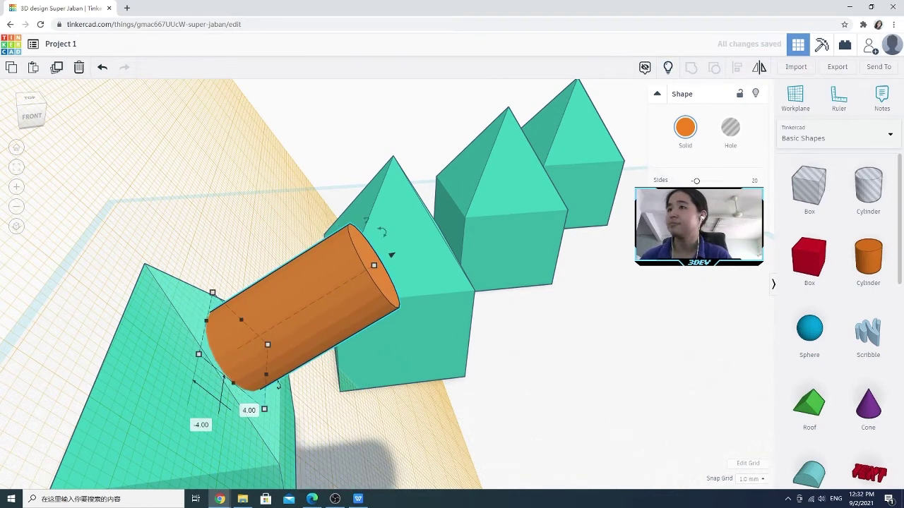
scroll(661, 325, down, 5)
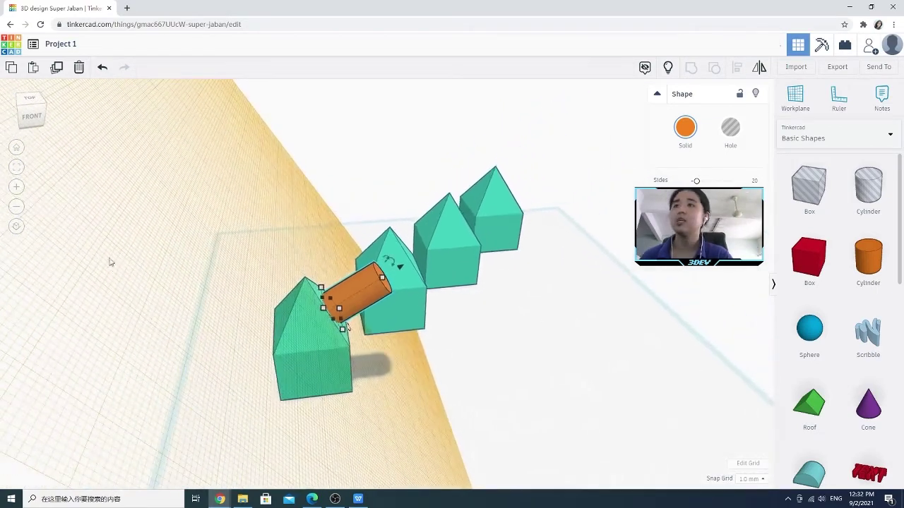
- Return the workplane to the original flat base grid
click(796, 100)
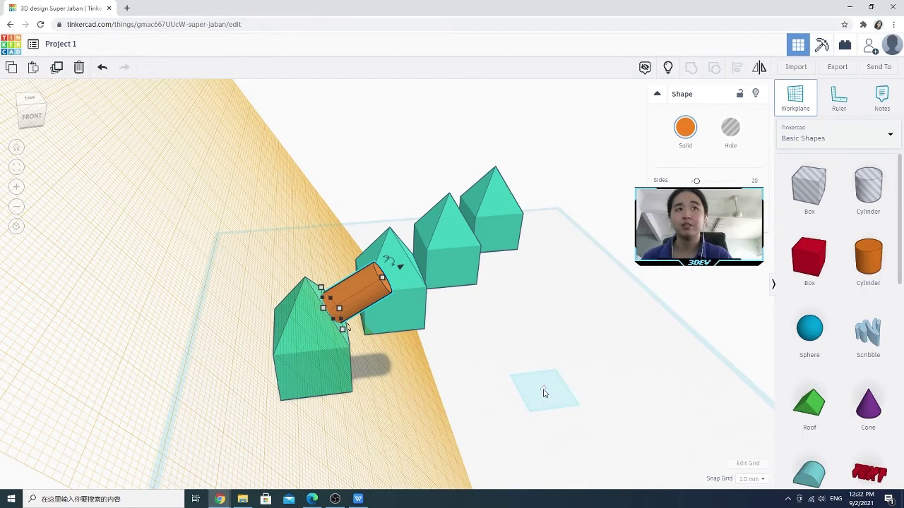
click(544, 393)
right_drag(434, 365, 374, 198)
drag(362, 183, 362, 187)
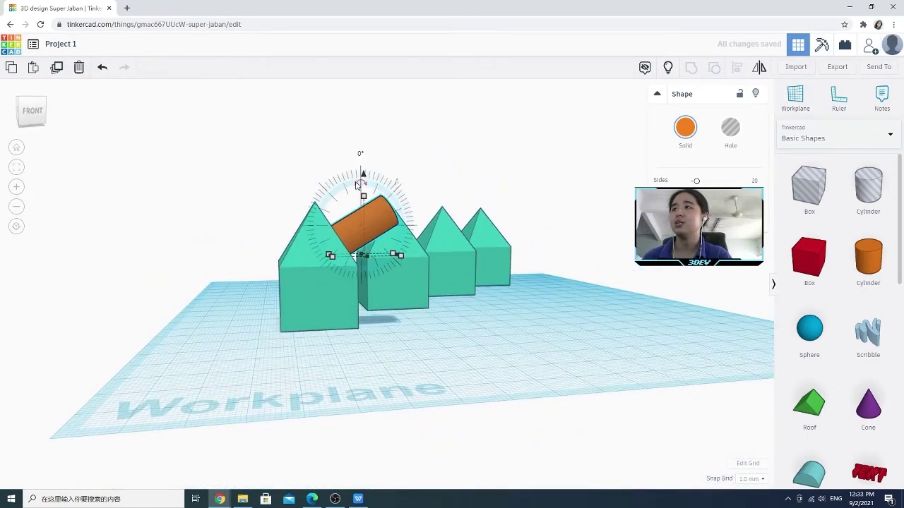
- Move the cylinder away from the house onto the open area of the base and delete it
right_drag(408, 292, 506, 345)
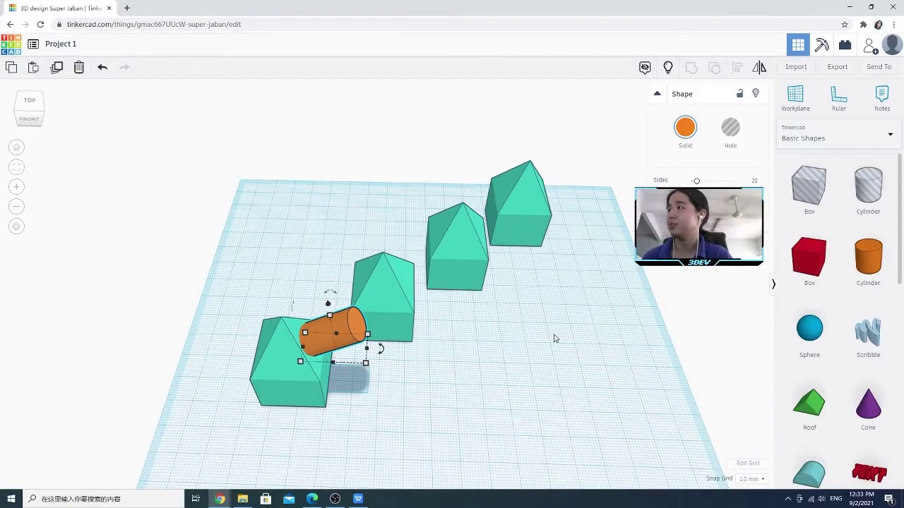
drag(326, 338, 490, 361)
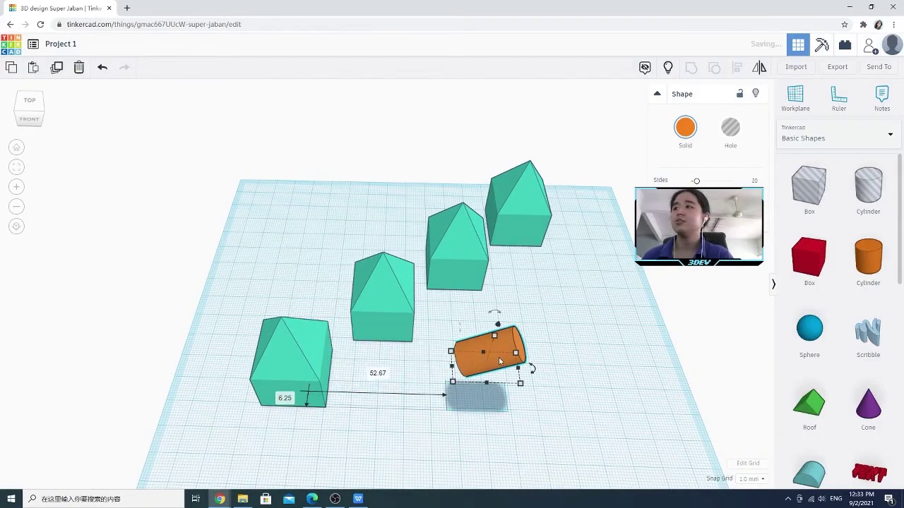
key(Delete)
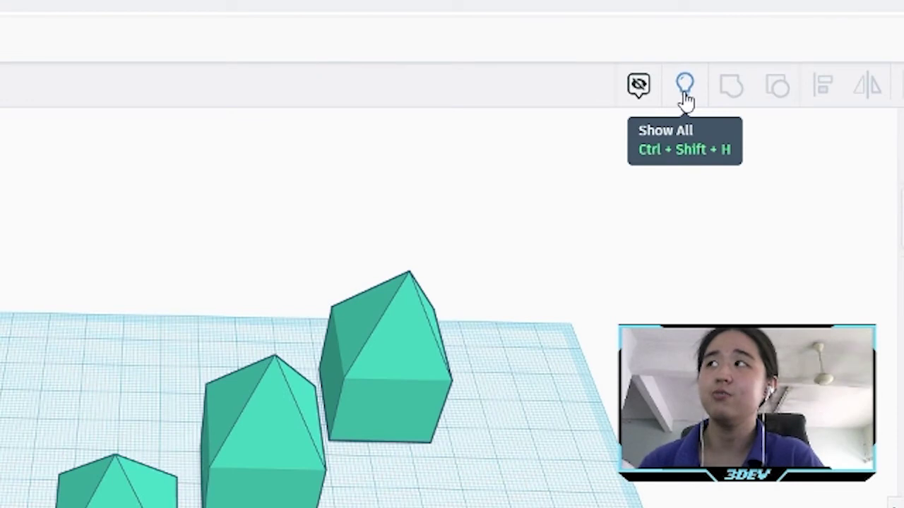
- Show all hidden shapes and select the nearest house
click(688, 91)
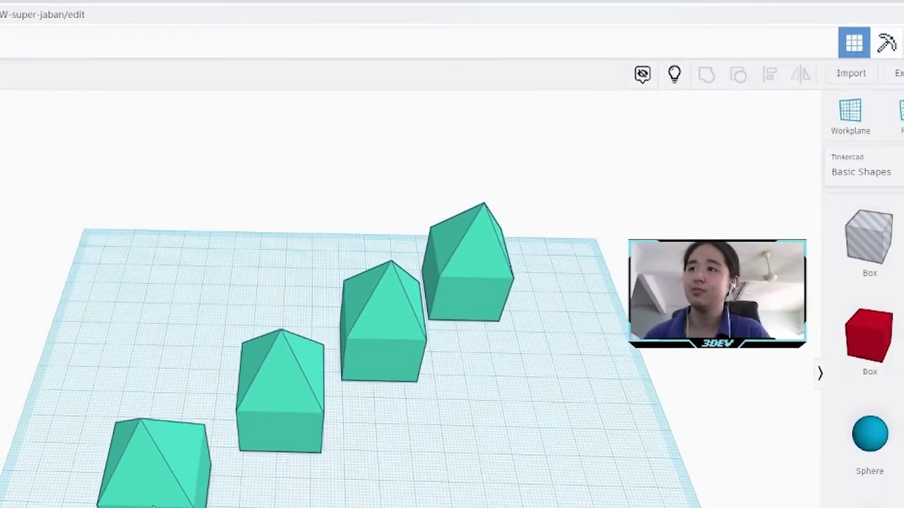
click(297, 361)
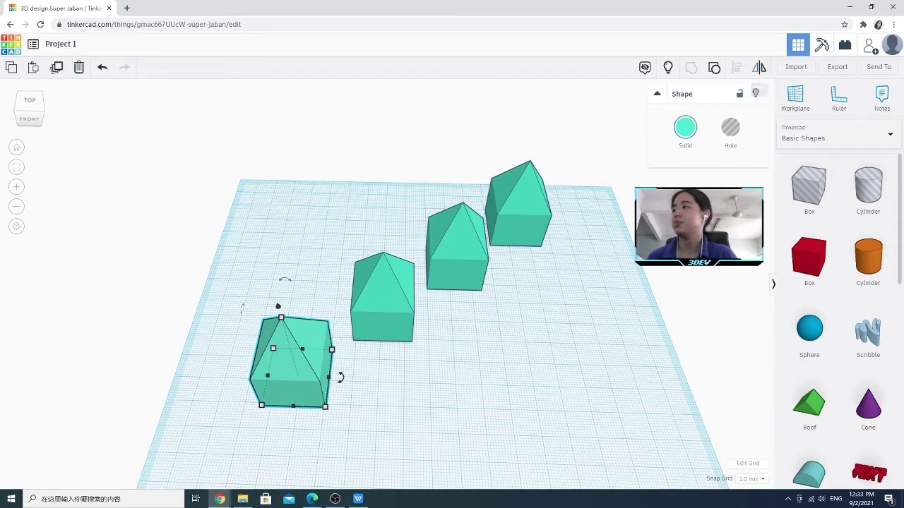
- Place a Wedge from the basic shapes on the open workplane area beside the row of houses
scroll(811, 282, down, 5)
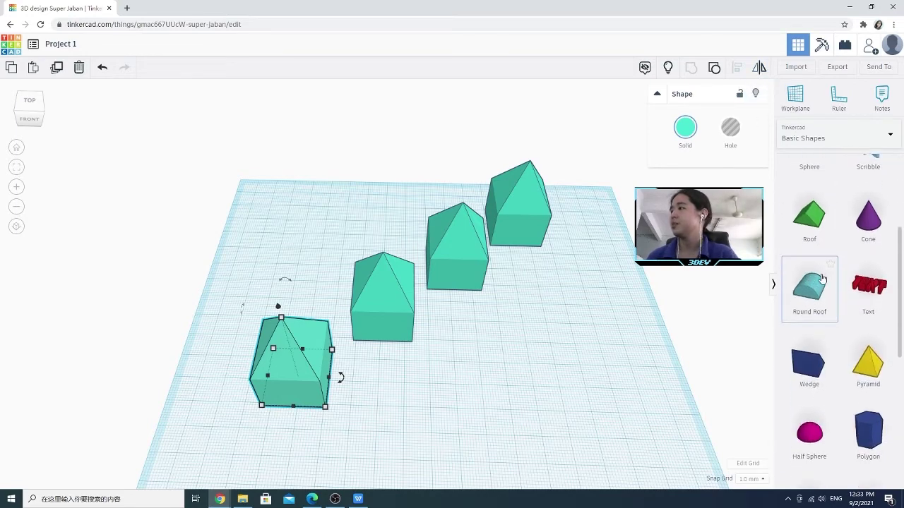
click(808, 363)
drag(492, 373, 493, 372)
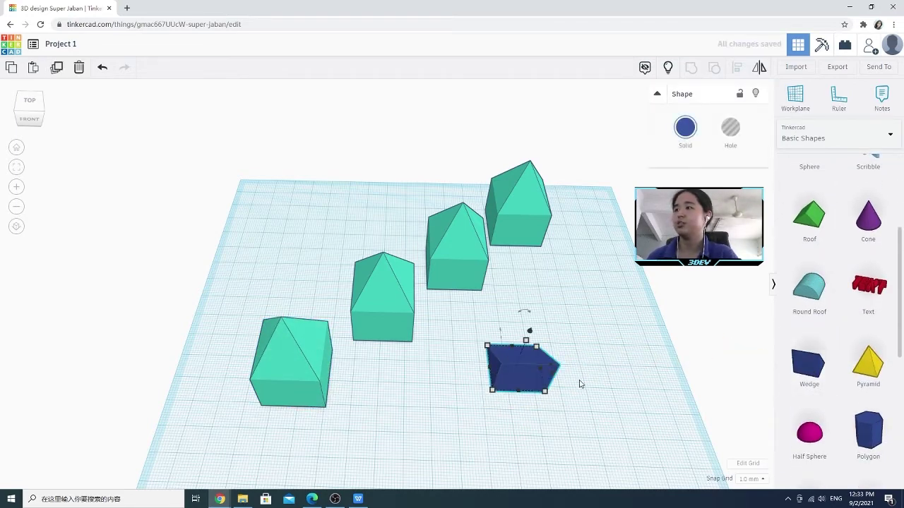
- Rotate the wedge on the workplane so its triangular side faces the front, and keep it selected
right_drag(548, 370, 463, 340)
drag(527, 401, 471, 424)
click(518, 374)
right_drag(518, 378, 551, 318)
click(533, 338)
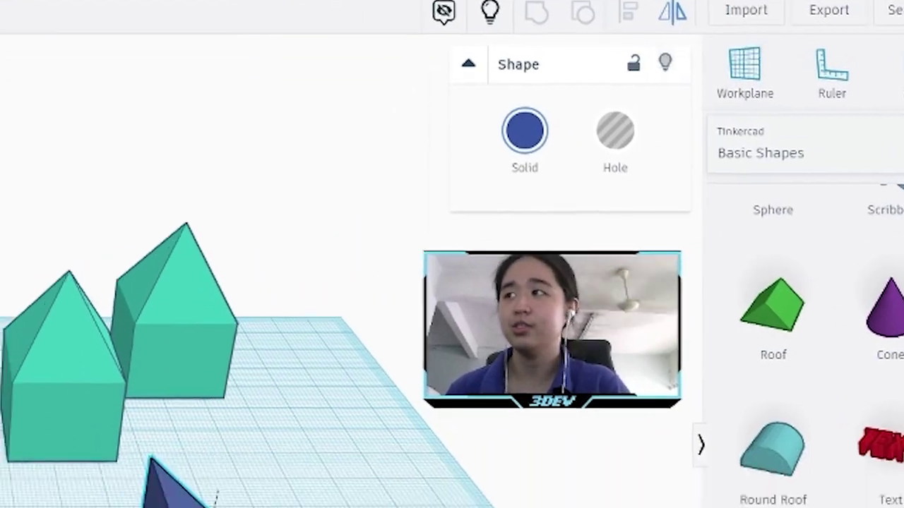
- Mirror the wedge along its depth, height and width so it stands upside down on its narrow edge, and deselect it
click(672, 12)
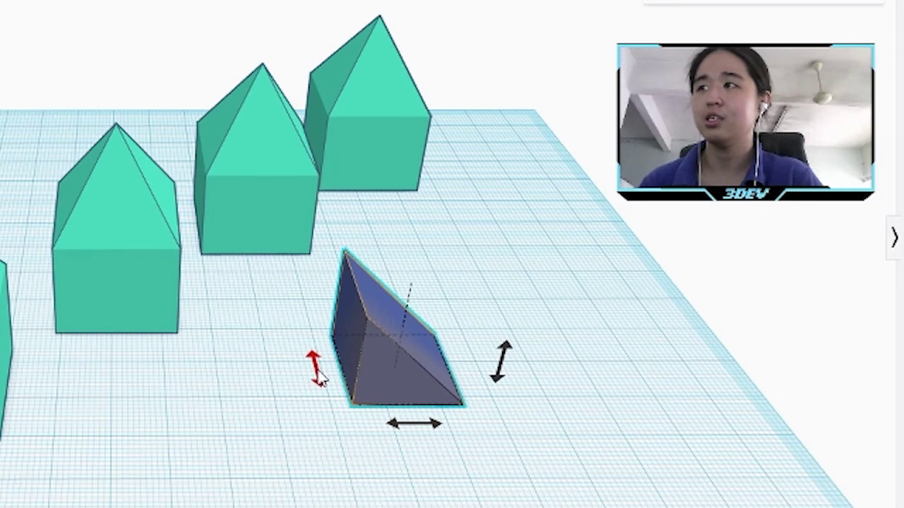
click(318, 378)
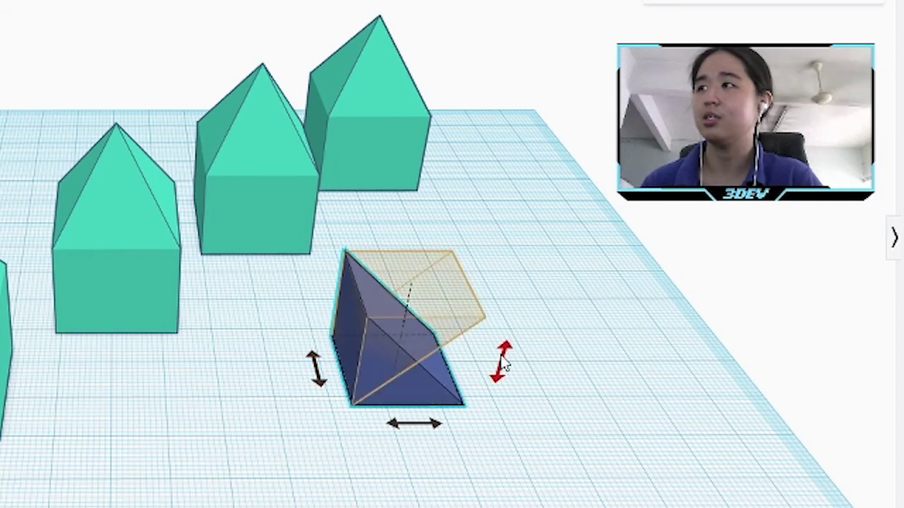
click(499, 374)
click(430, 426)
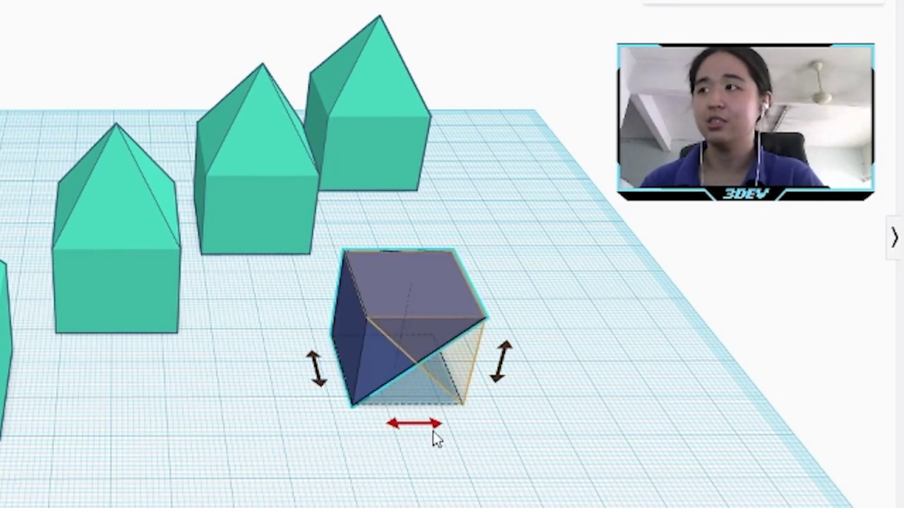
click(430, 426)
click(319, 381)
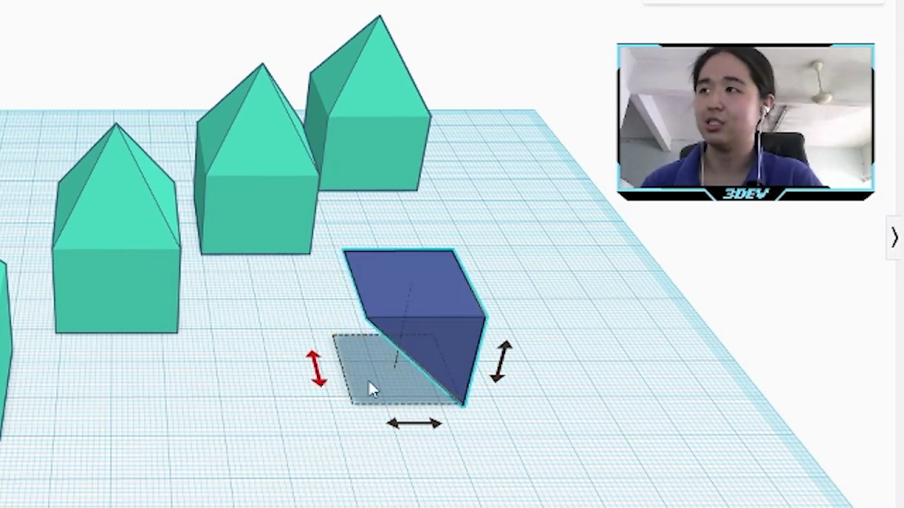
click(556, 241)
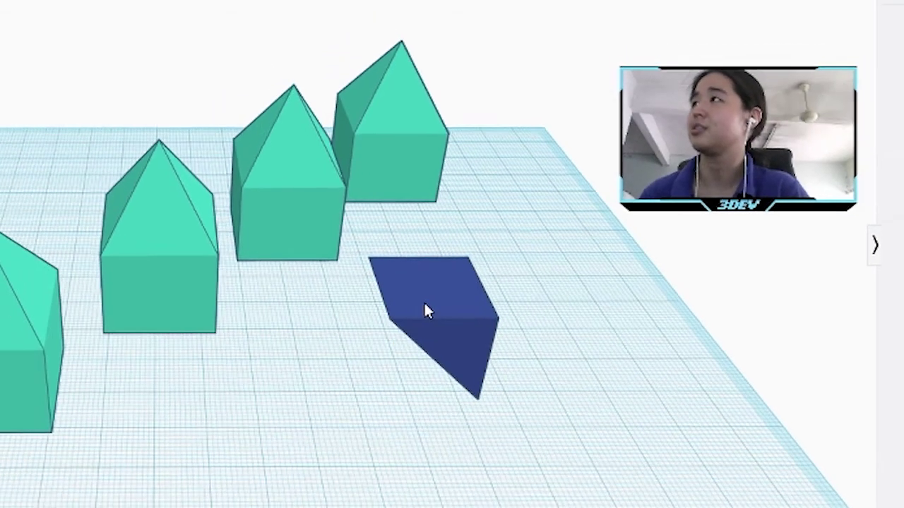
click(419, 302)
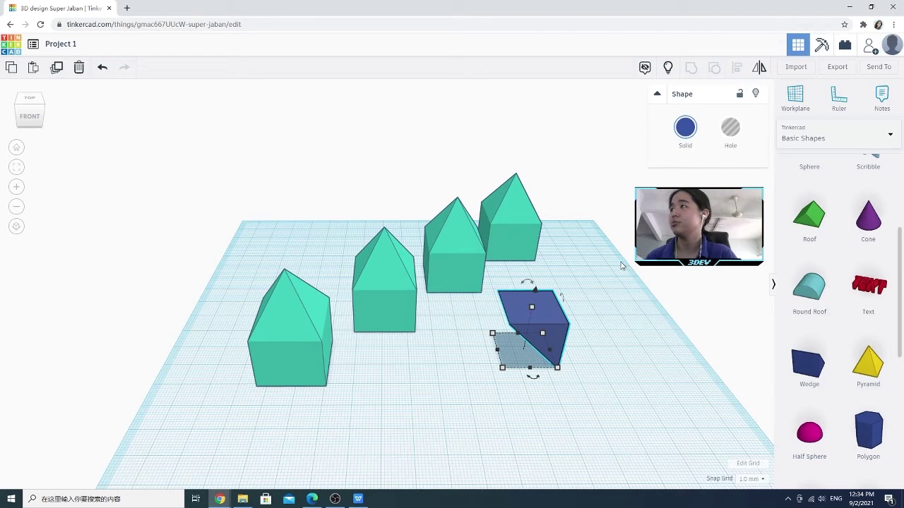
click(621, 266)
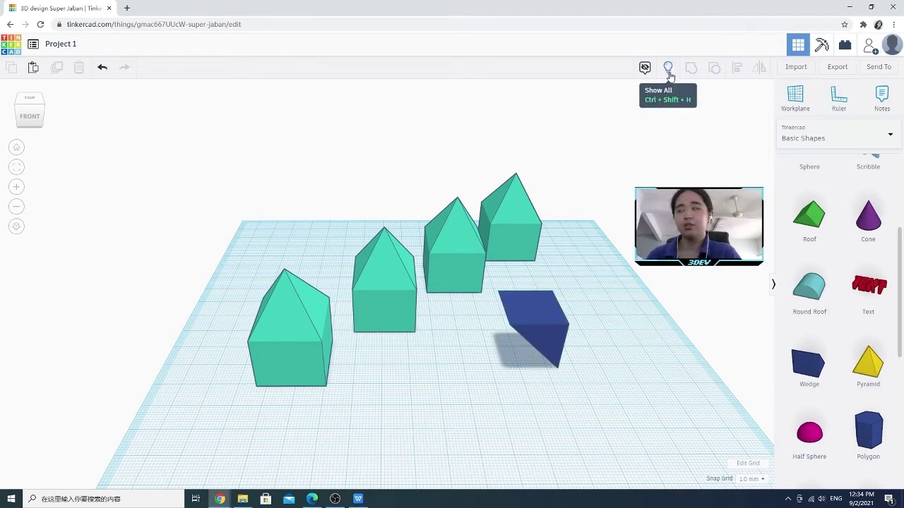